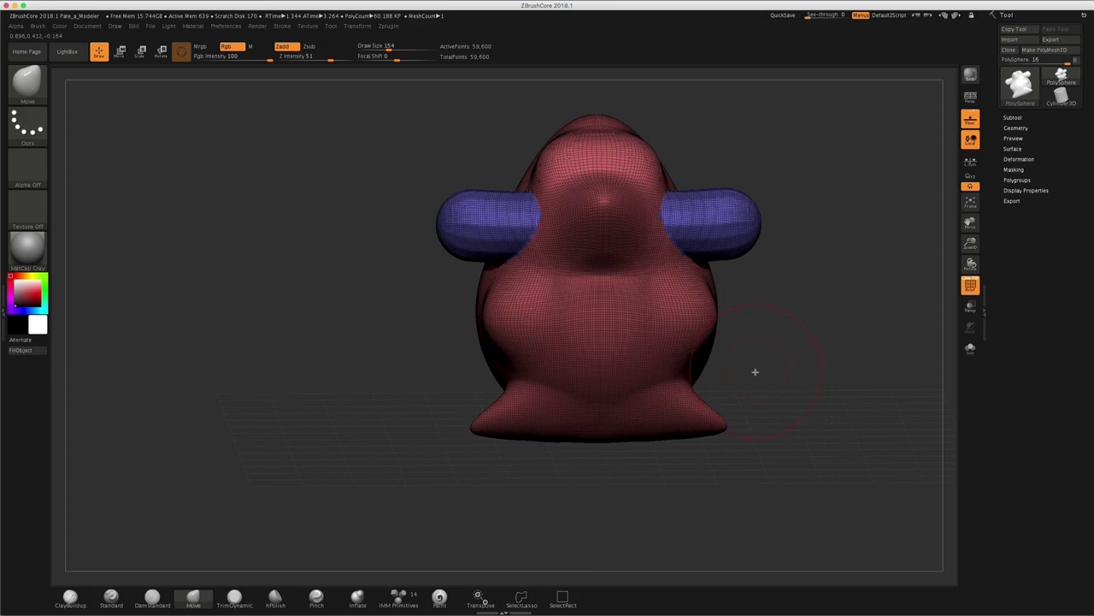
Turn off PolyF so Pate_a_Modeler shows plain grey, then set a tilted three-quarter view.
drag(752, 370, 757, 375)
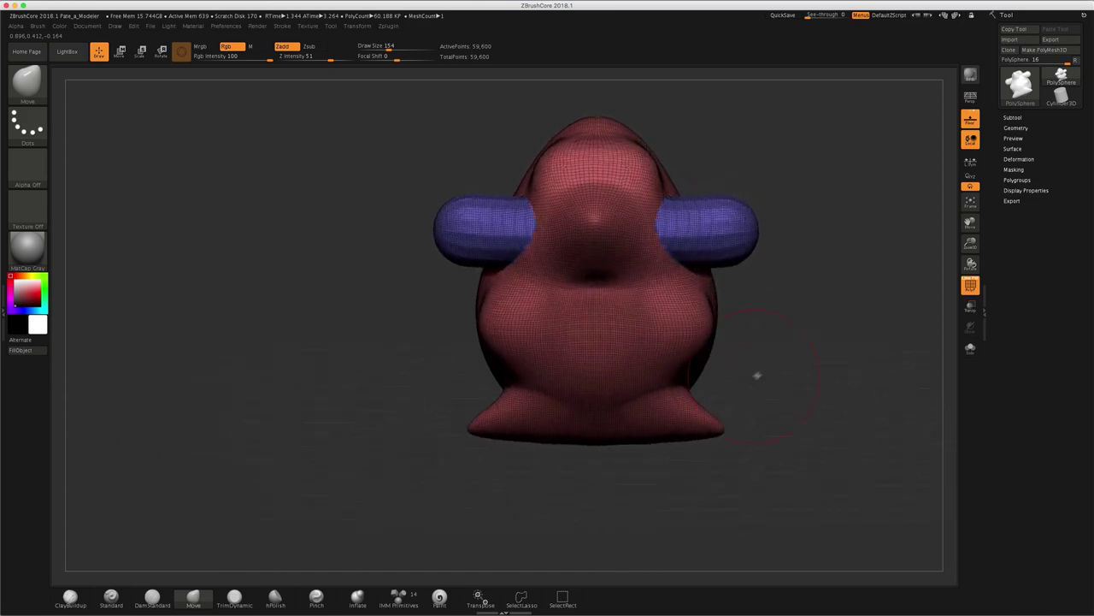
click(970, 285)
mouse_move(858, 318)
mouse_down()
mouse_move(808, 316)
mouse_move(850, 322)
mouse_move(794, 342)
mouse_move(808, 341)
mouse_move(811, 328)
mouse_move(806, 355)
mouse_move(775, 357)
mouse_up()
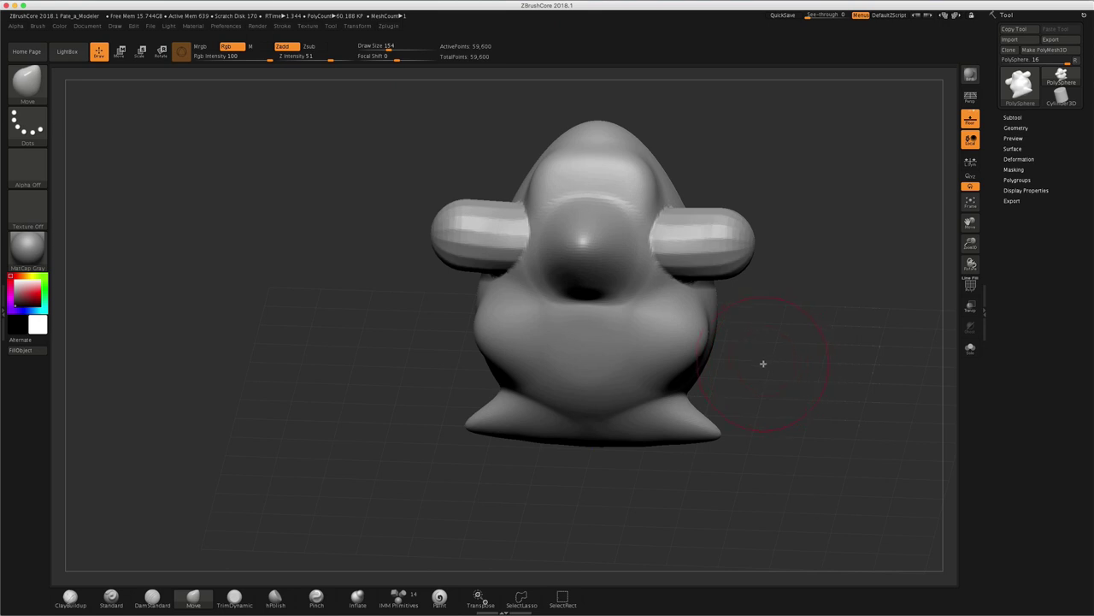
mouse_move(764, 363)
mouse_down()
mouse_move(786, 350)
mouse_move(647, 367)
mouse_move(577, 362)
mouse_move(719, 354)
mouse_move(774, 332)
mouse_up()
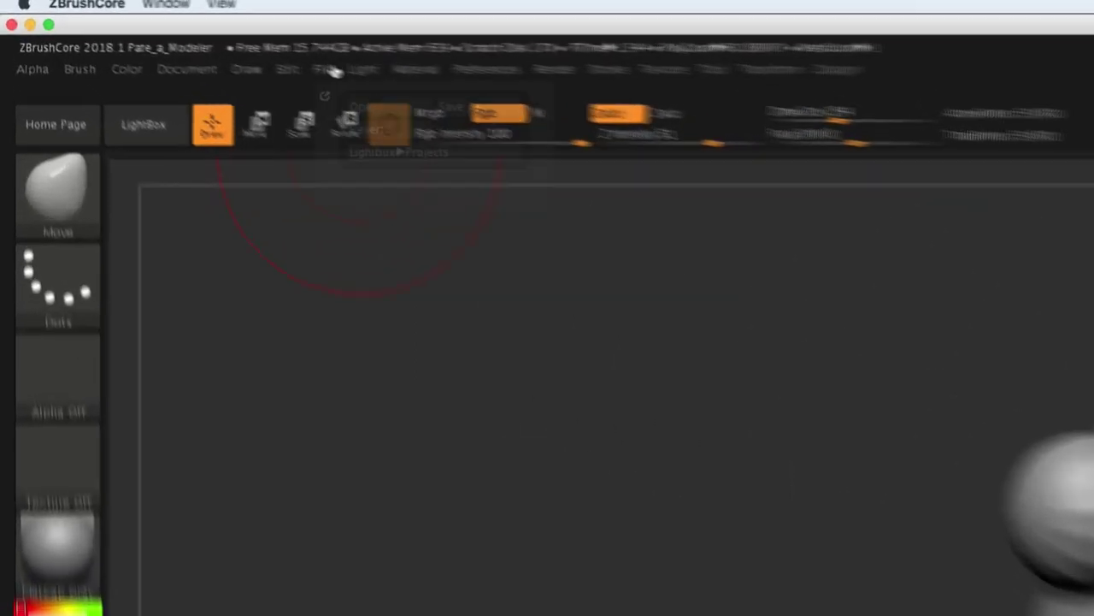
Open Monstre03.ZPR from the 06_File folder, discarding changes to the current project.
click(150, 26)
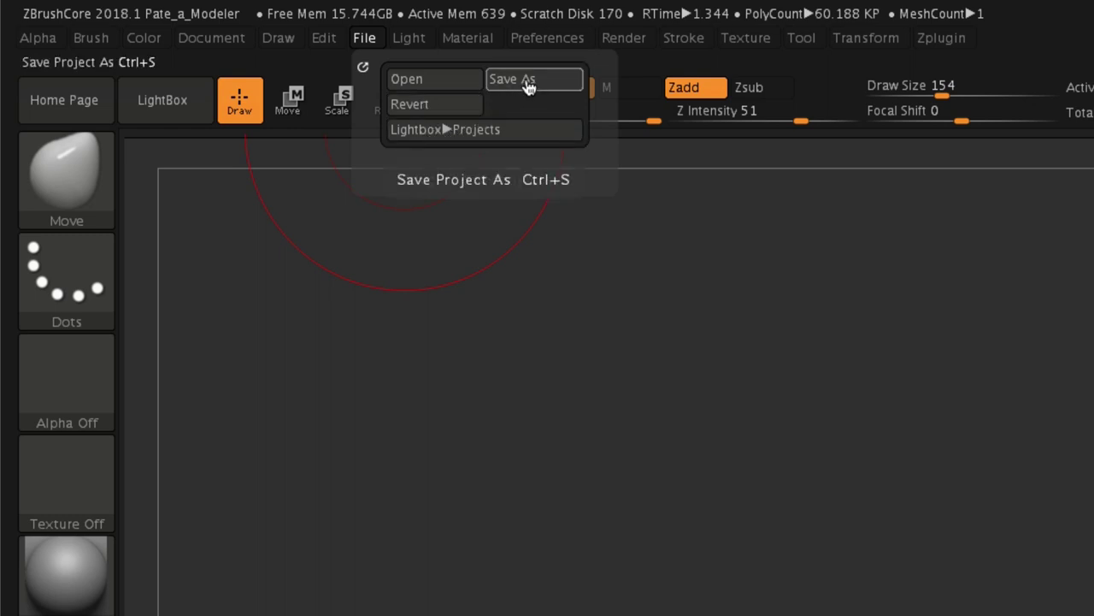
click(431, 80)
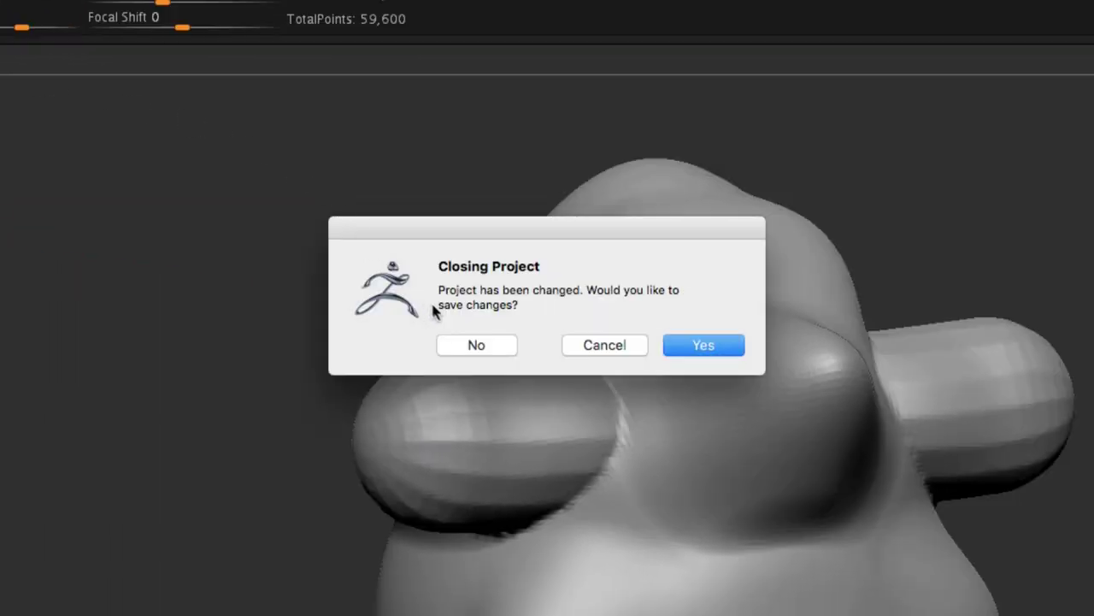
click(473, 346)
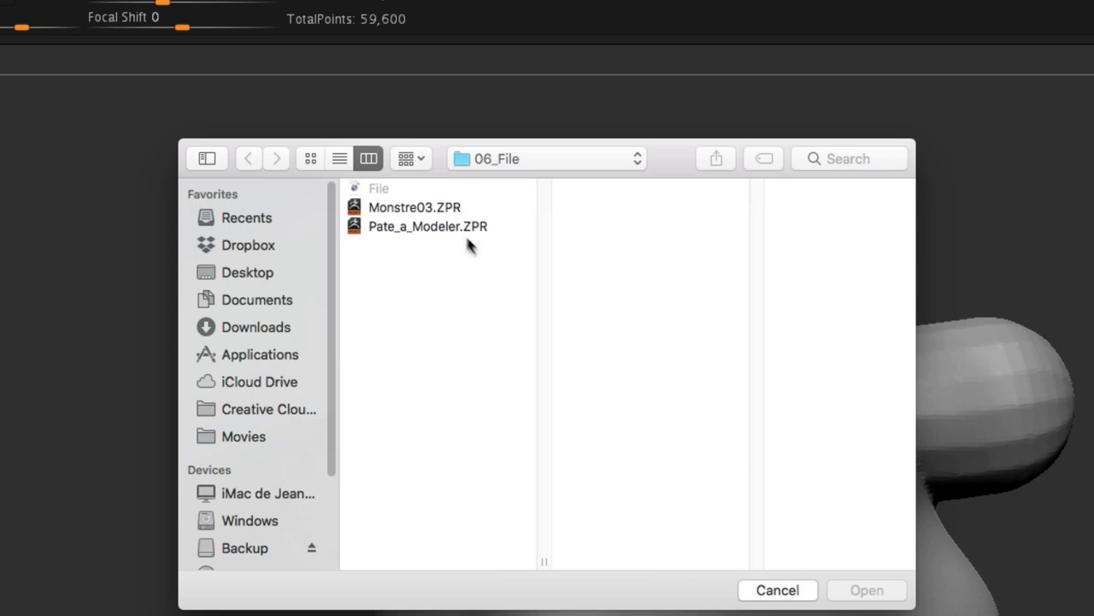
click(418, 207)
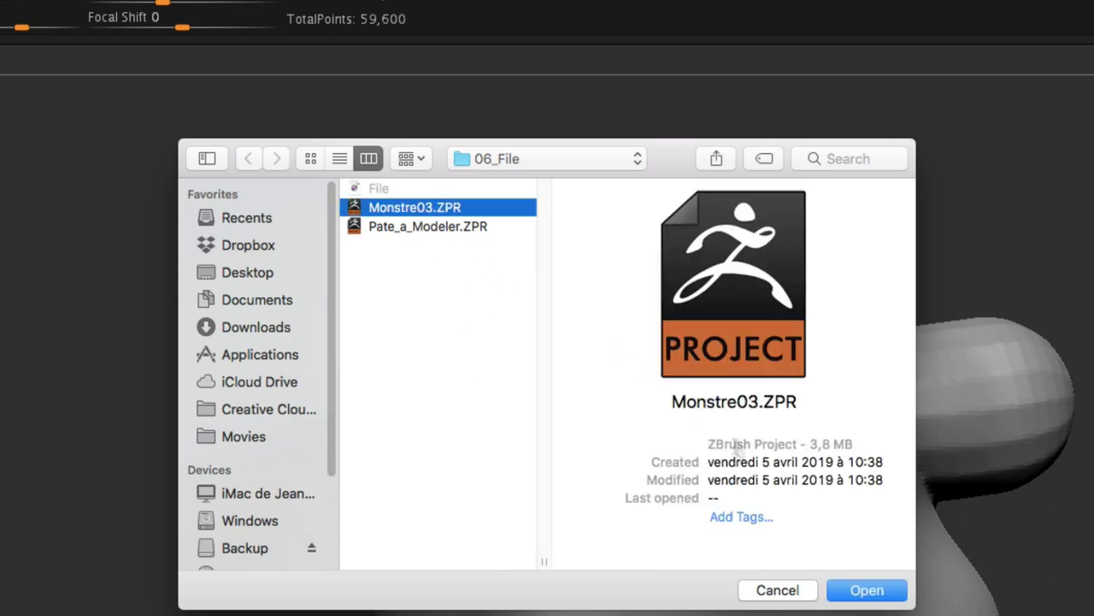
click(868, 589)
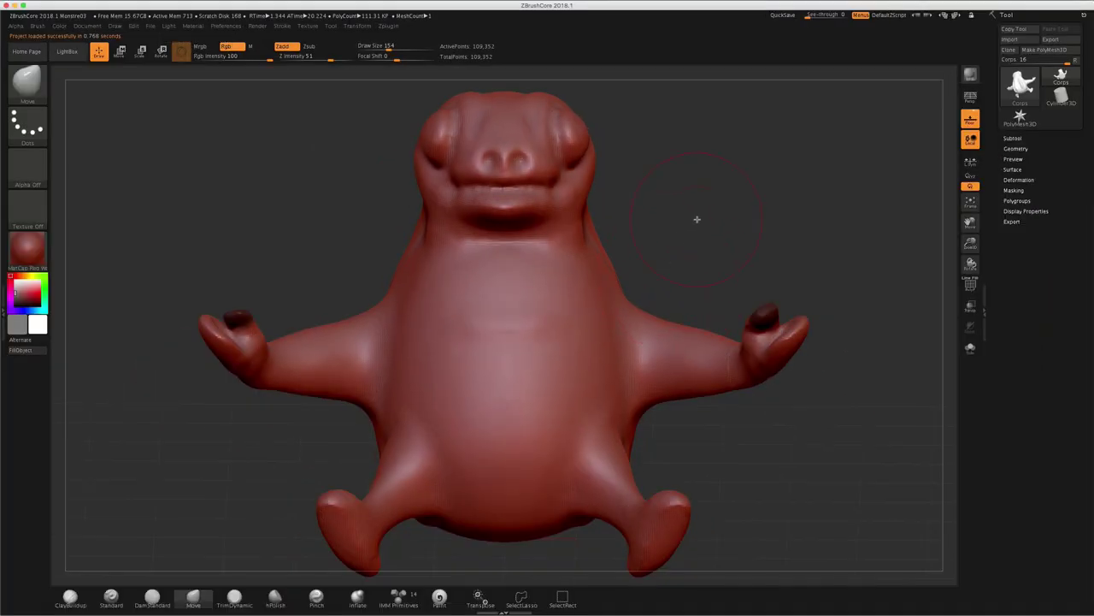
drag(697, 219, 588, 229)
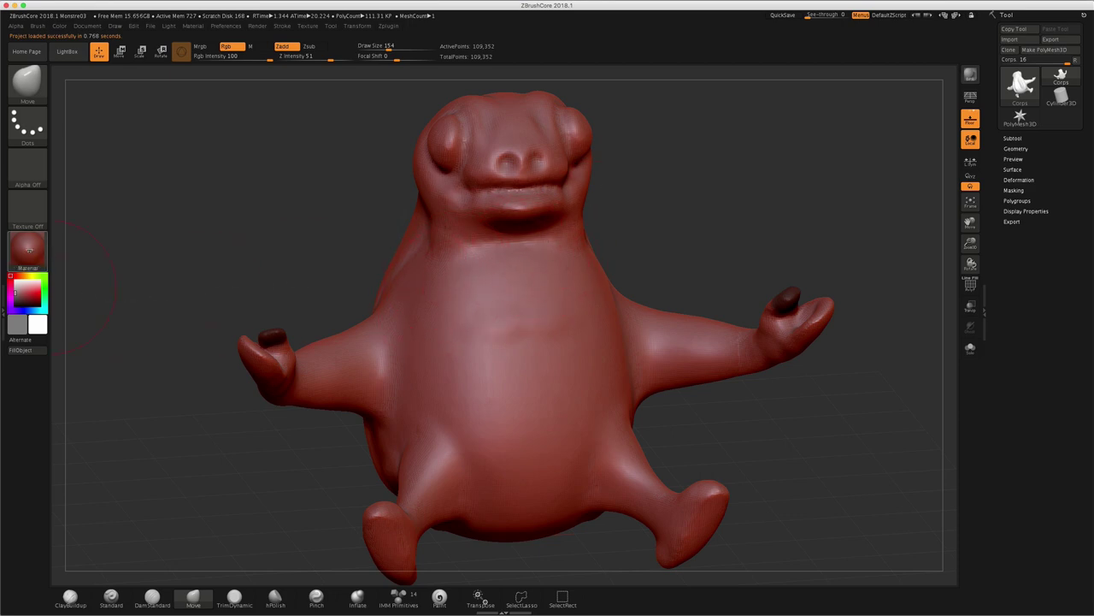
Apply the MatCap Pearl Cavity material to the red creature.
click(28, 249)
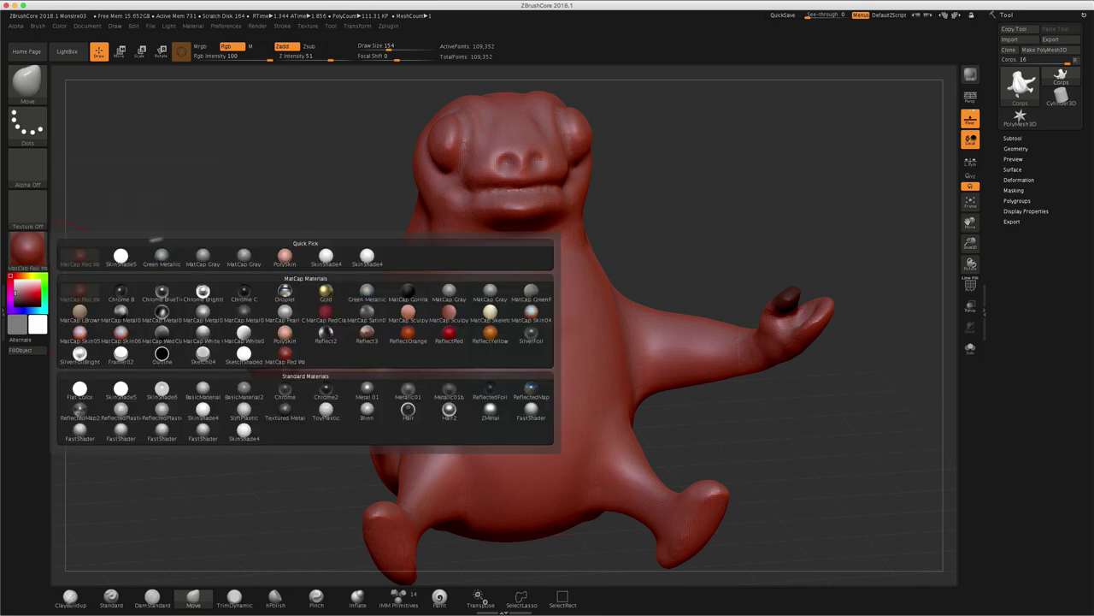
click(28, 248)
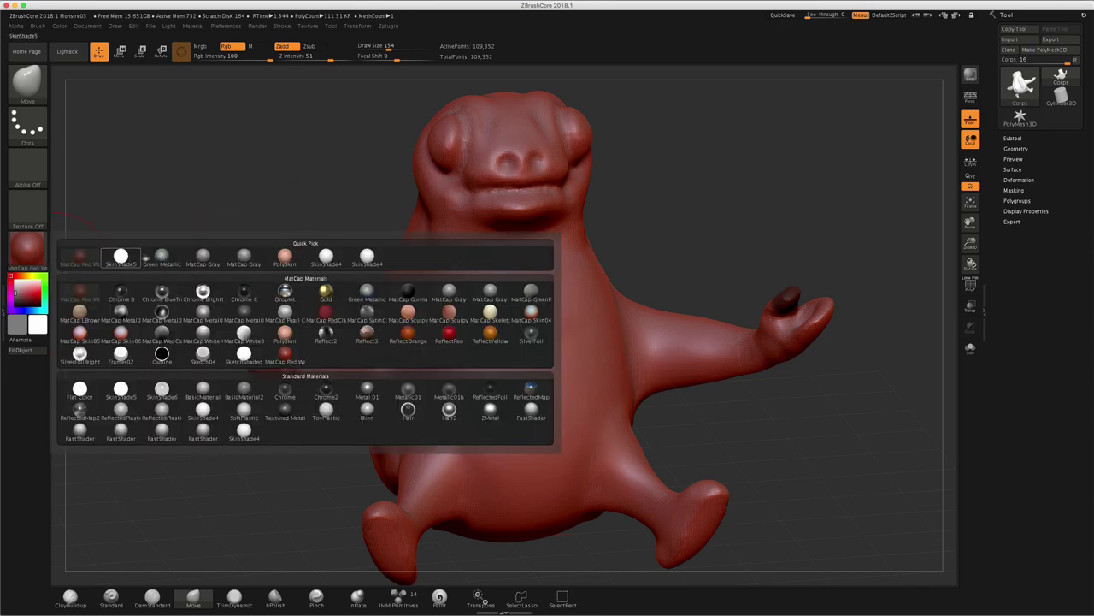
click(287, 313)
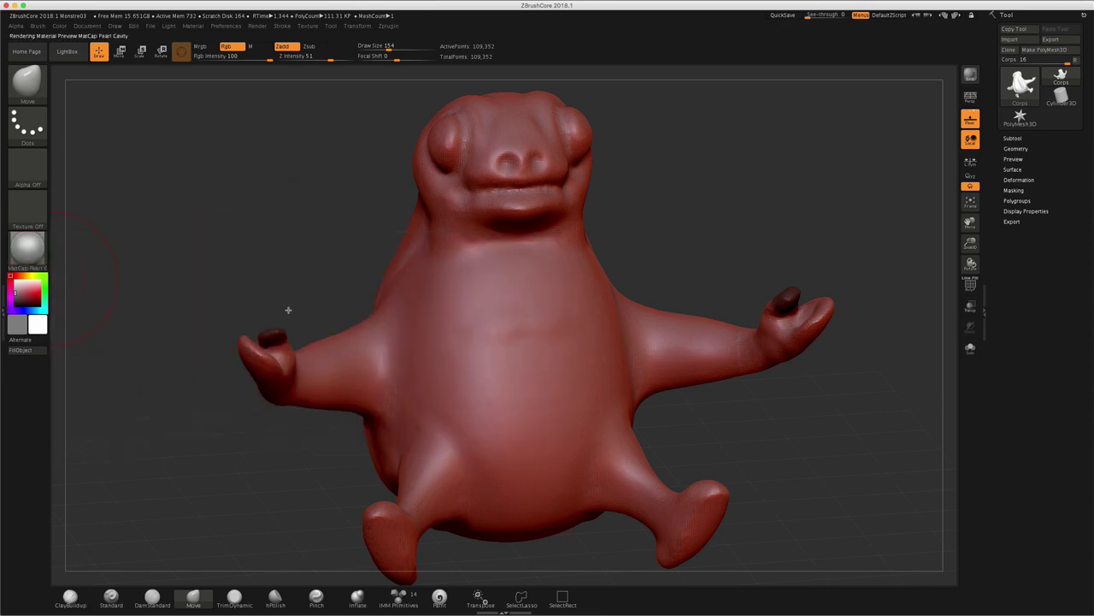
mouse_move(744, 202)
mouse_down()
mouse_move(718, 196)
mouse_move(826, 214)
mouse_up()
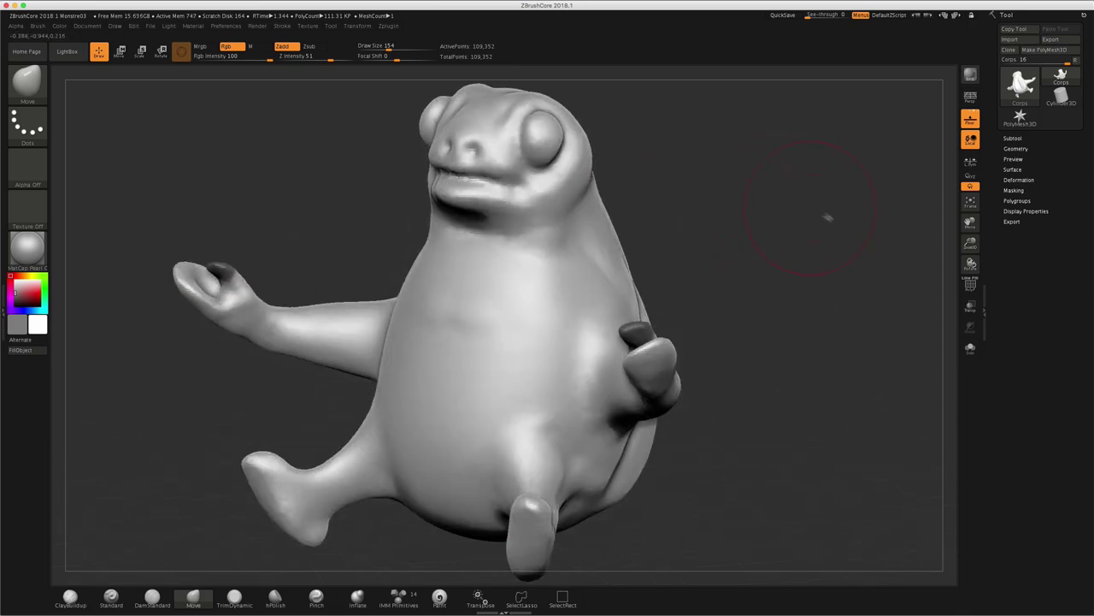
Show the creature's polygroup colours and wireframe to inspect them, then hide them again.
click(970, 286)
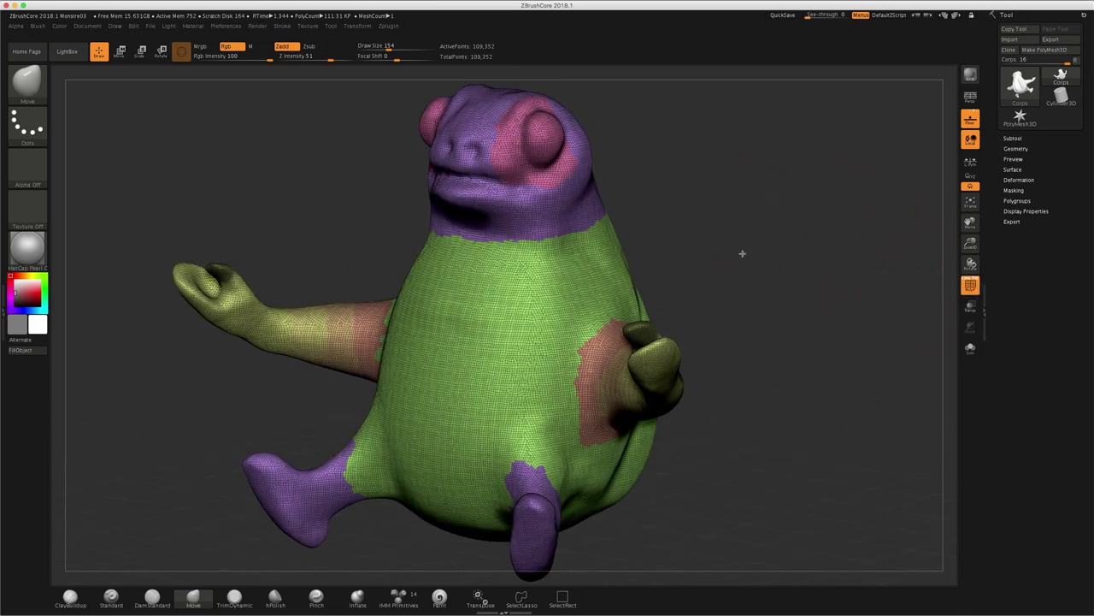
mouse_move(741, 249)
mouse_down()
mouse_move(812, 239)
mouse_move(711, 227)
mouse_move(672, 237)
mouse_up()
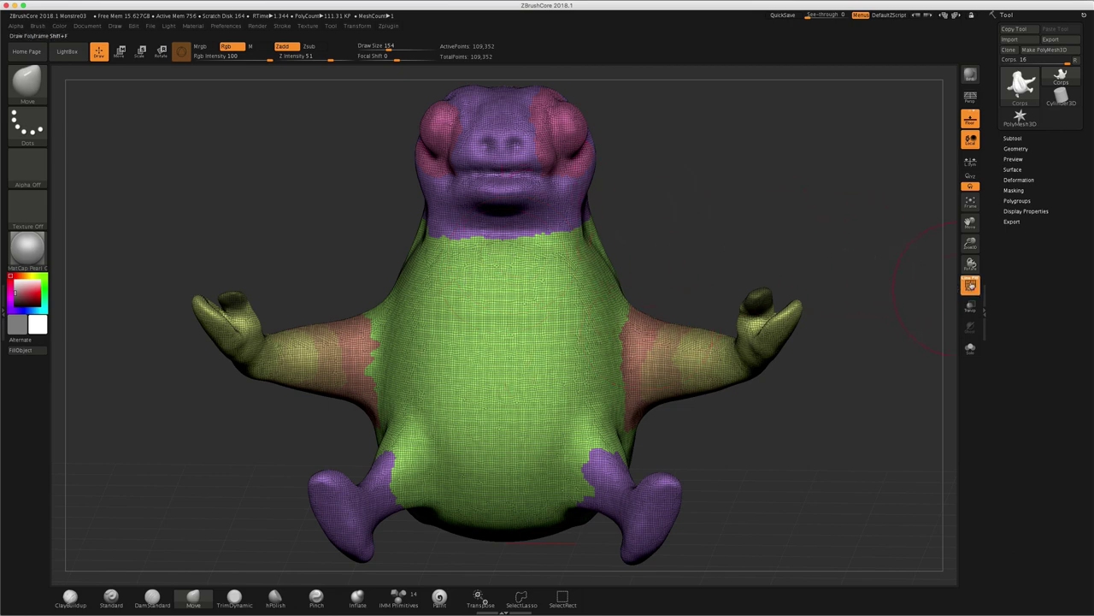
click(970, 285)
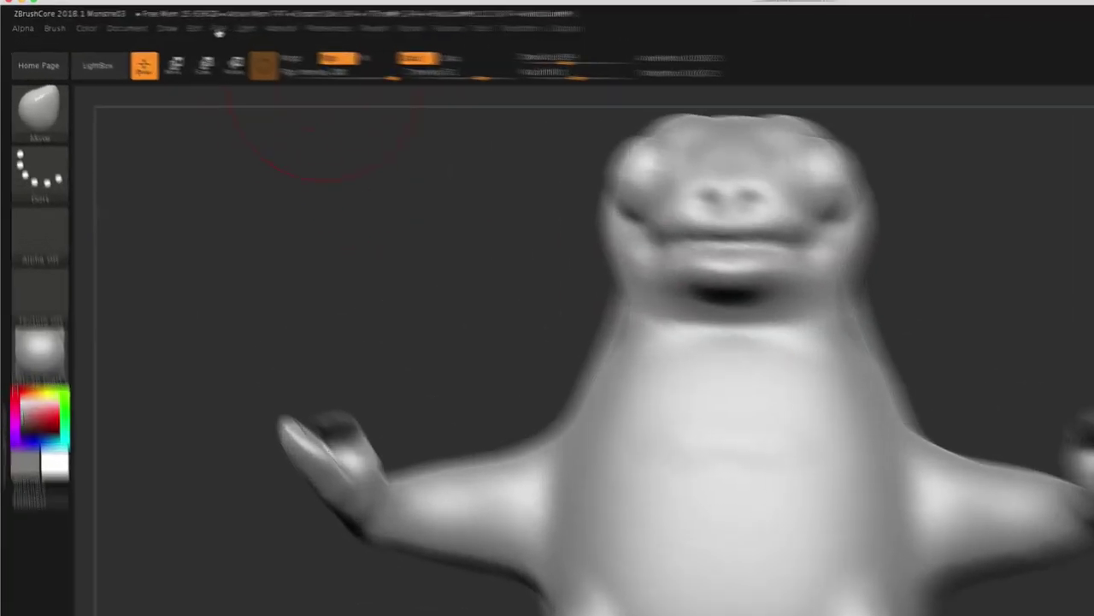
Bring up Save As for Monstre03.ZPR, keeping the ZBrush Project (*.zpr) format.
click(349, 33)
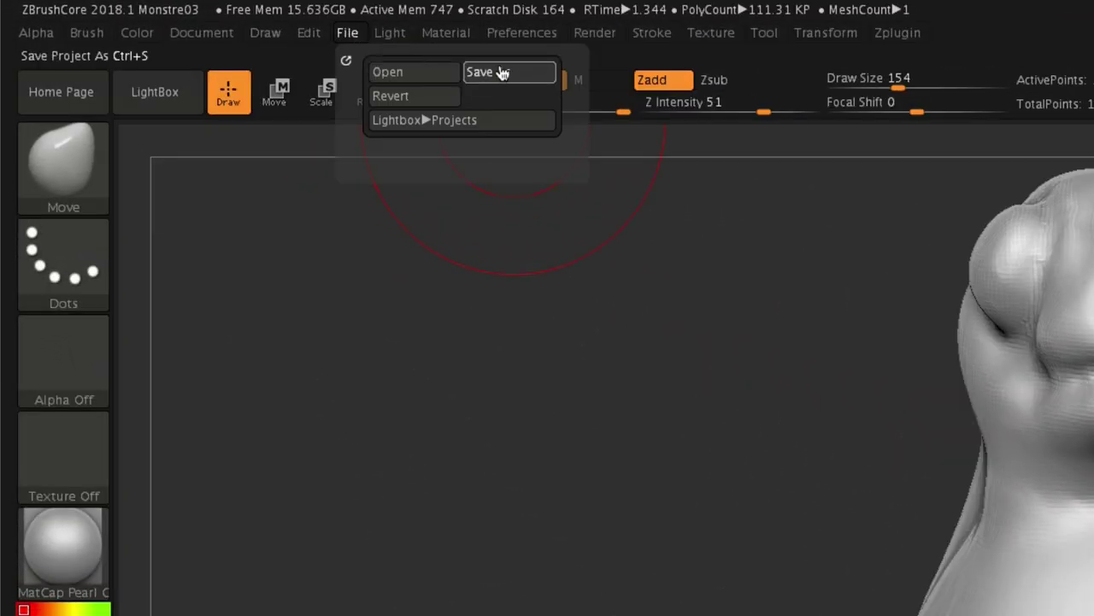
click(503, 72)
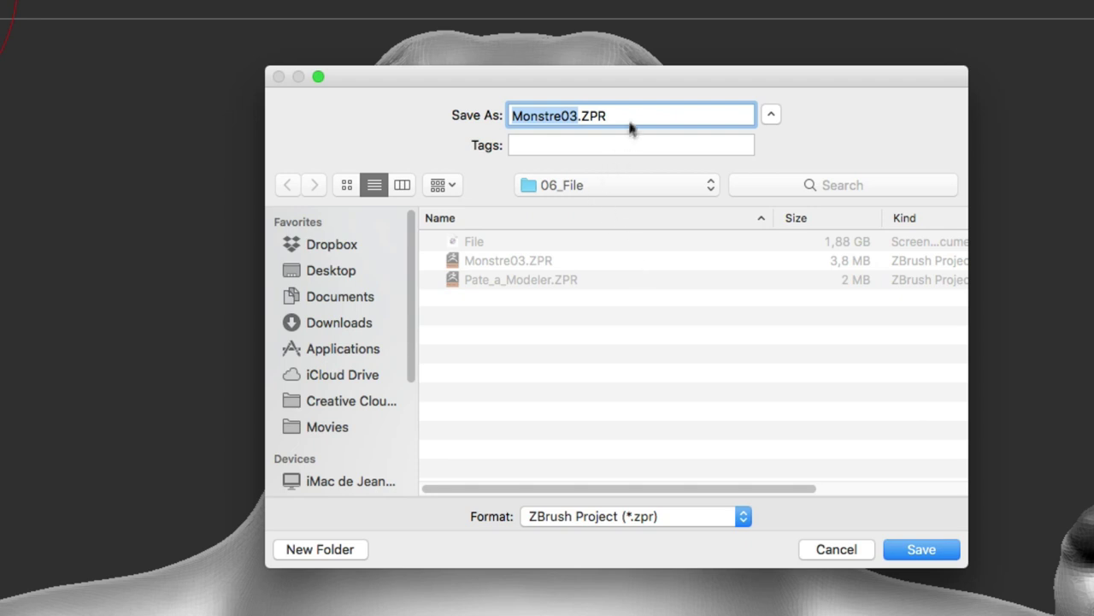
click(744, 515)
click(779, 514)
Cancel saving Monstre03.ZPR, leaving the save format unchanged.
click(745, 517)
click(819, 530)
click(838, 551)
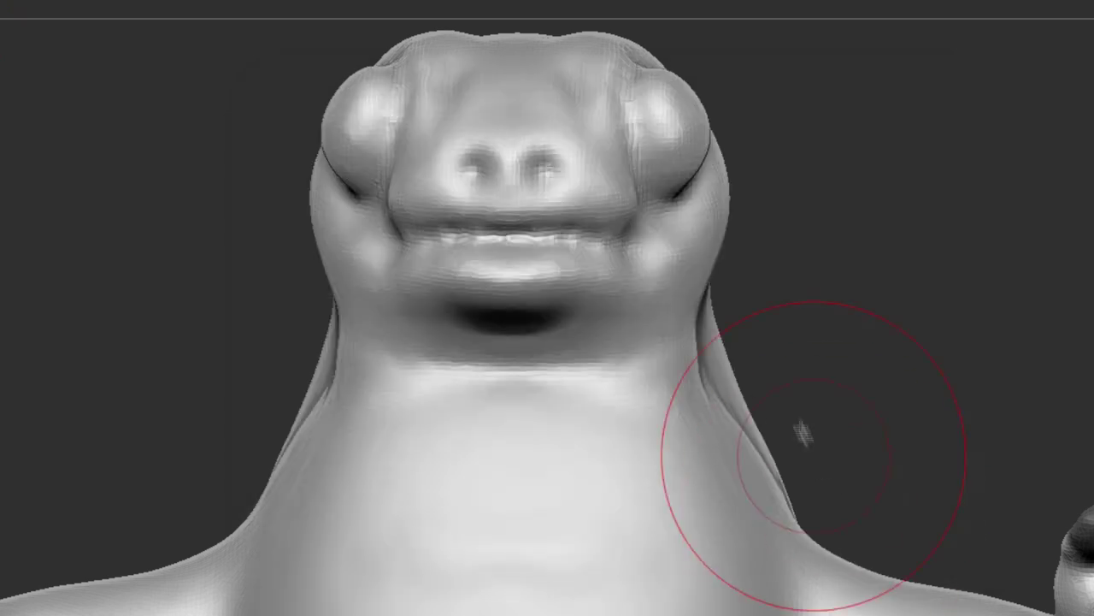
drag(845, 248, 881, 268)
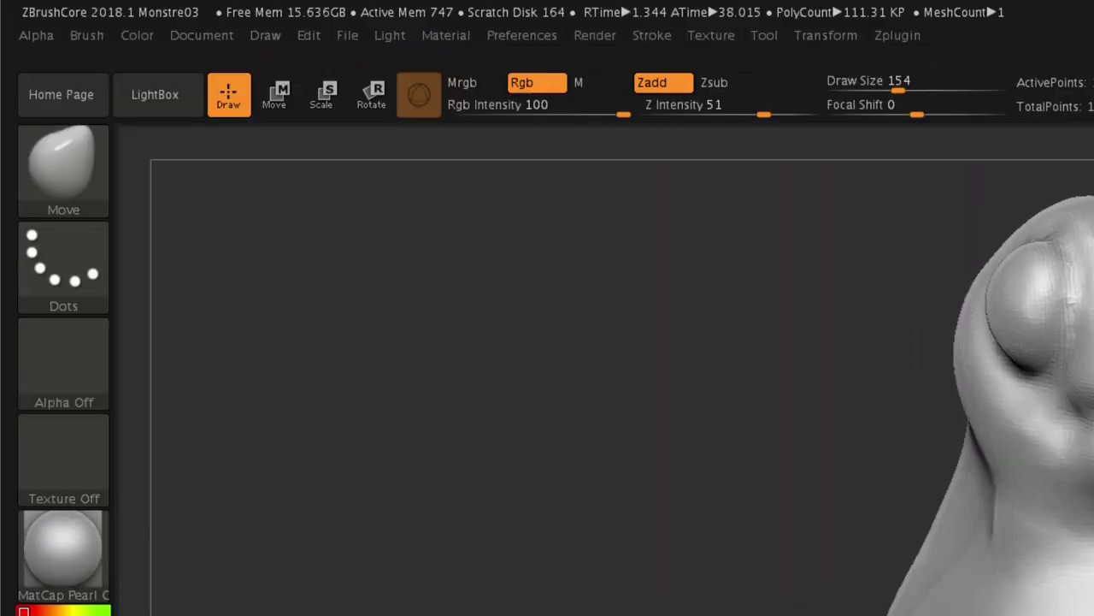
Open Pate_a_Modeler.ZPR without saving changes to Monstre03.
click(347, 40)
click(386, 75)
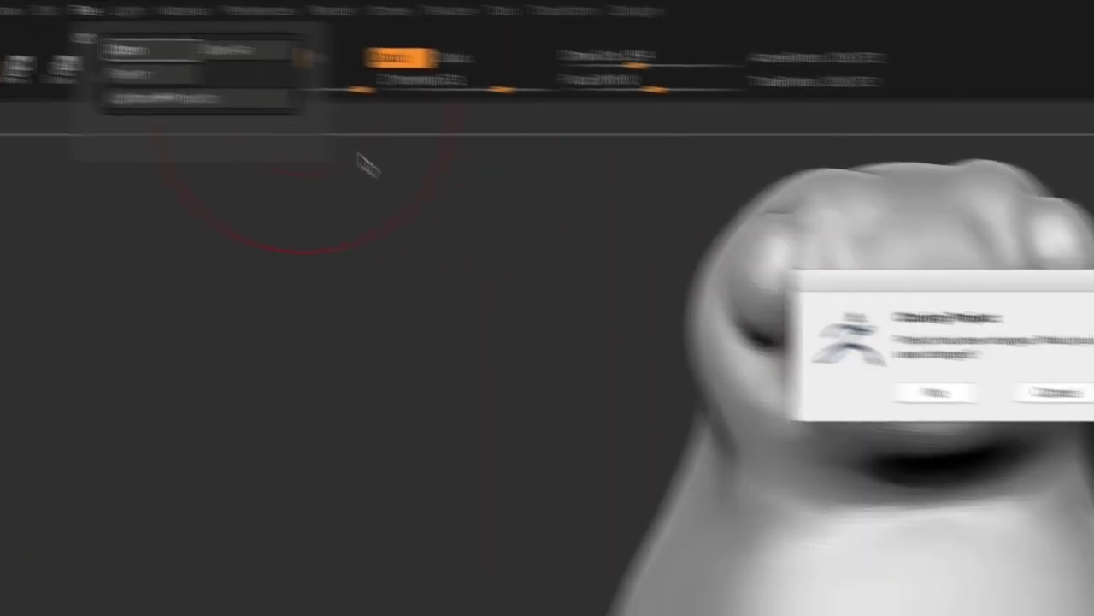
click(576, 357)
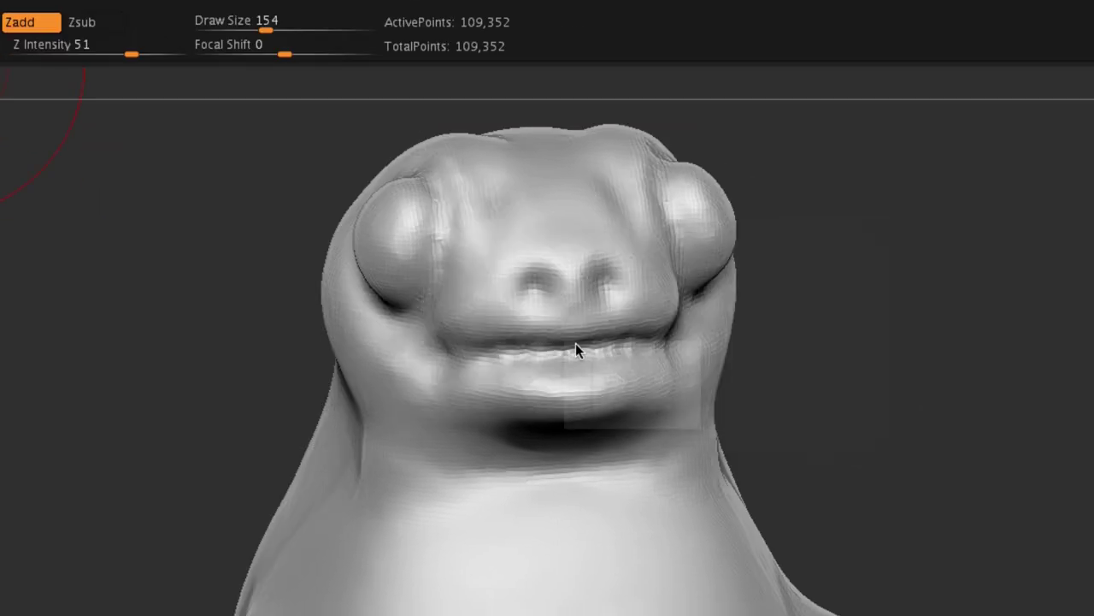
click(517, 244)
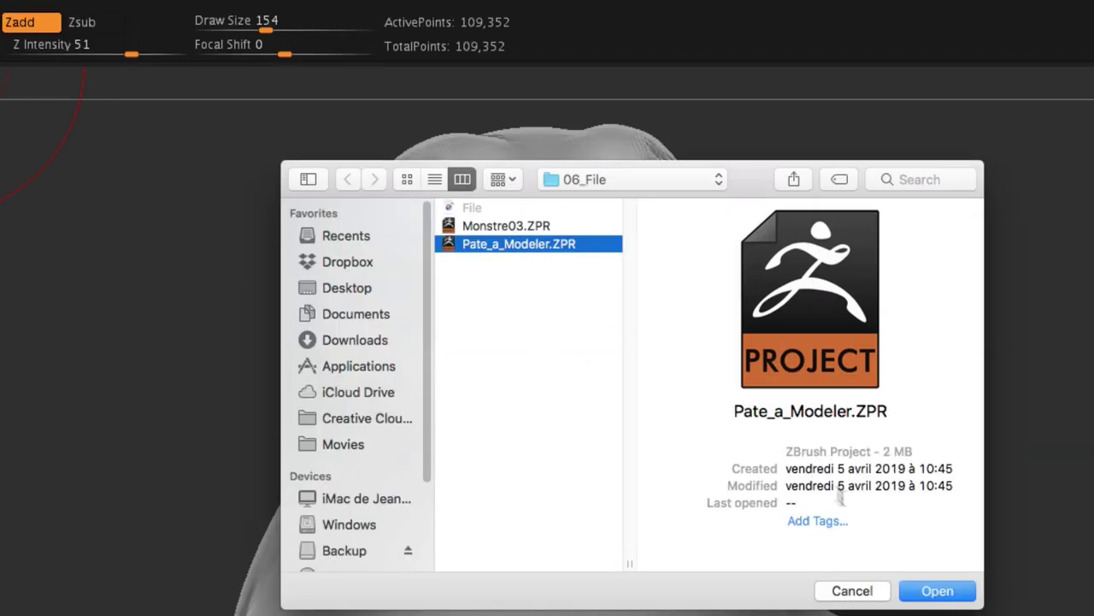
click(938, 591)
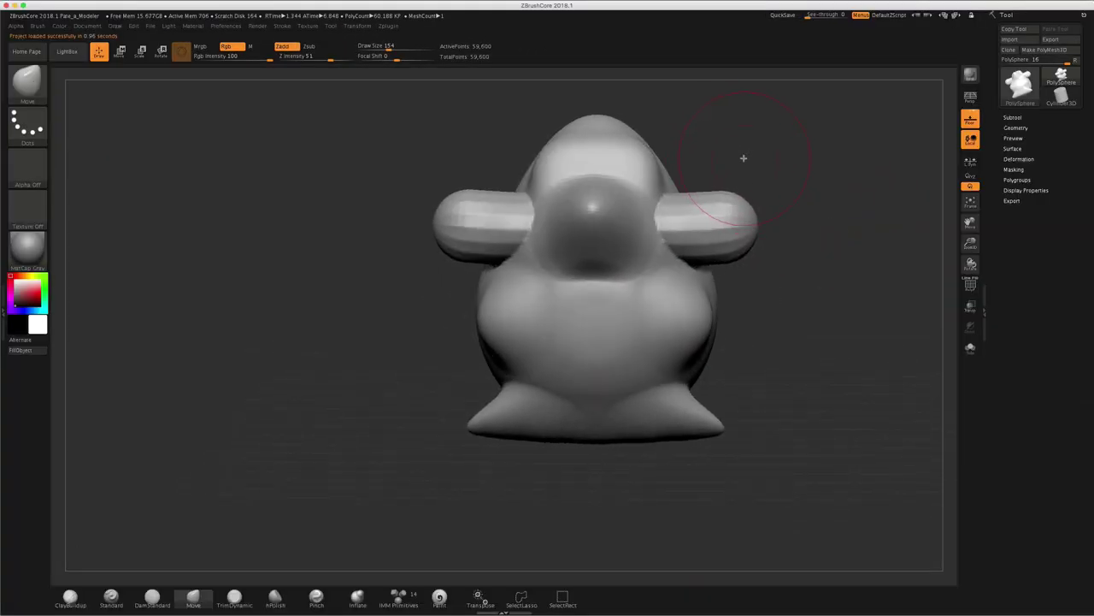
Reshape the head with the Move brush, flattening it and pulling its top into a peak.
alt+drag(743, 158, 704, 193)
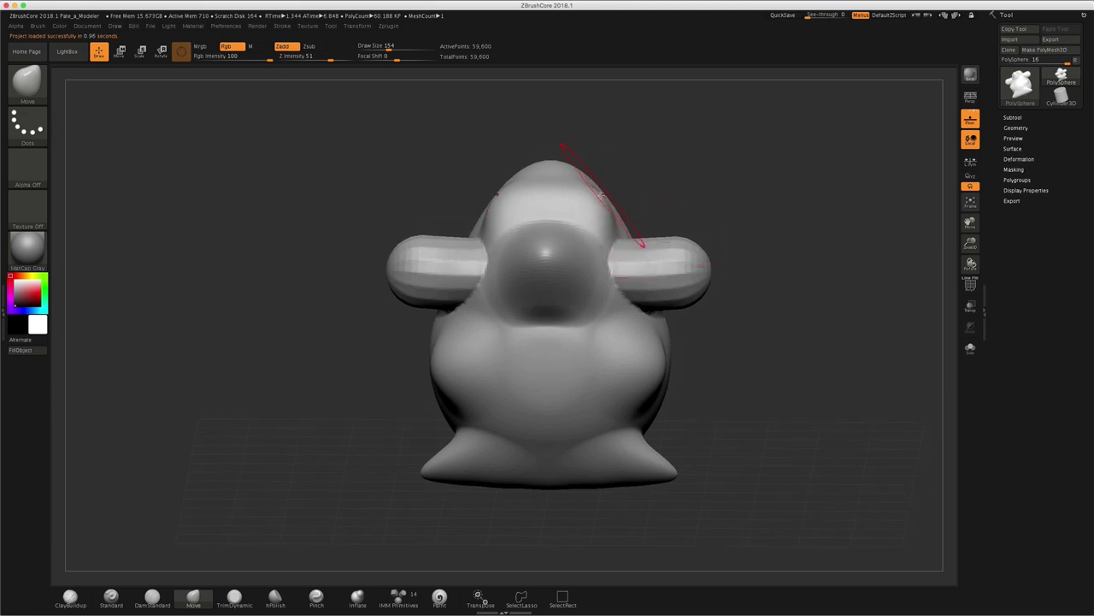
mouse_move(601, 196)
mouse_down()
mouse_move(598, 208)
mouse_move(615, 183)
mouse_move(659, 167)
mouse_up()
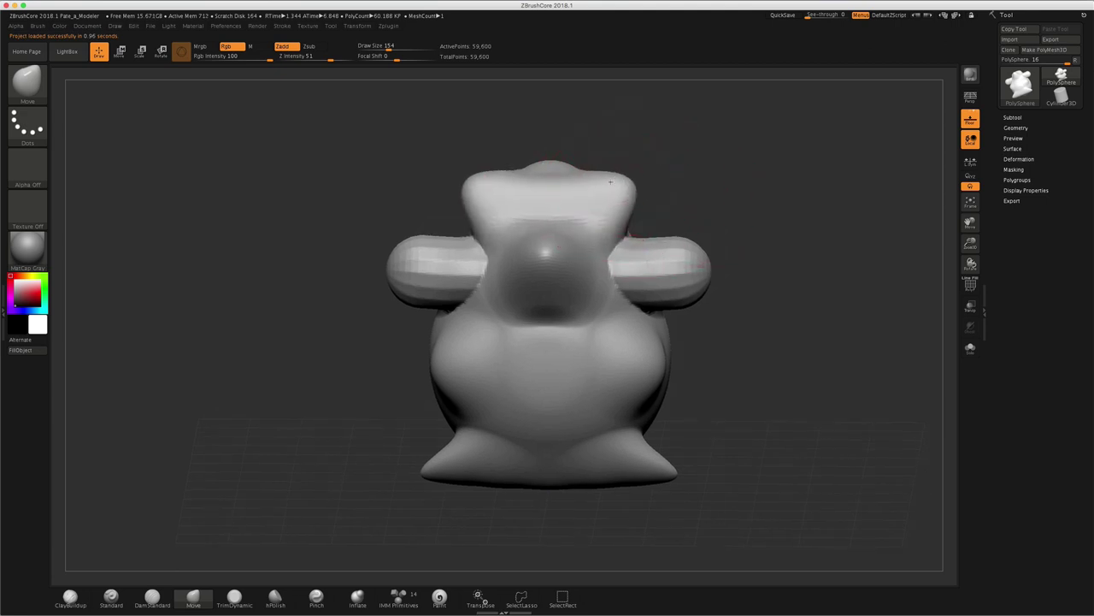
mouse_move(548, 180)
mouse_down()
mouse_move(548, 152)
mouse_move(513, 166)
mouse_move(635, 215)
mouse_up()
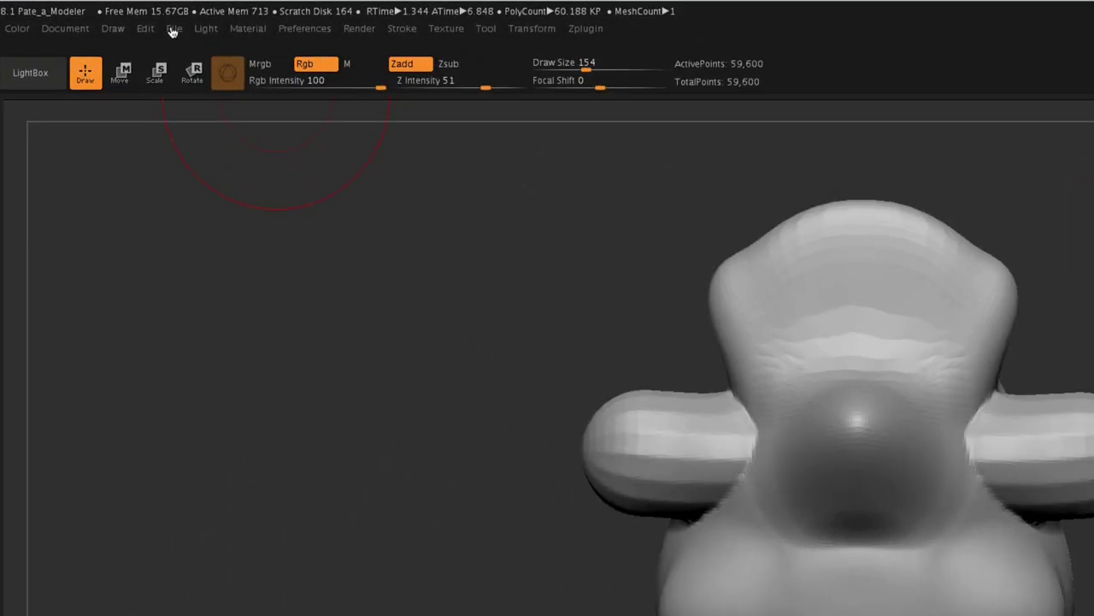
Revert the project to its last saved version, confirming the discard of unsaved changes.
click(173, 29)
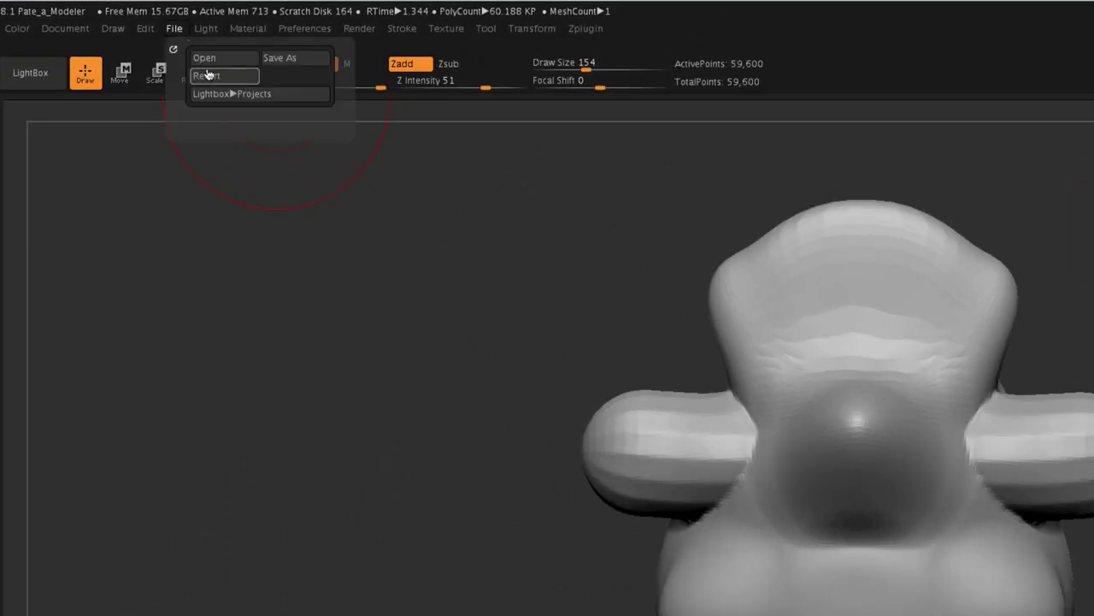
click(208, 77)
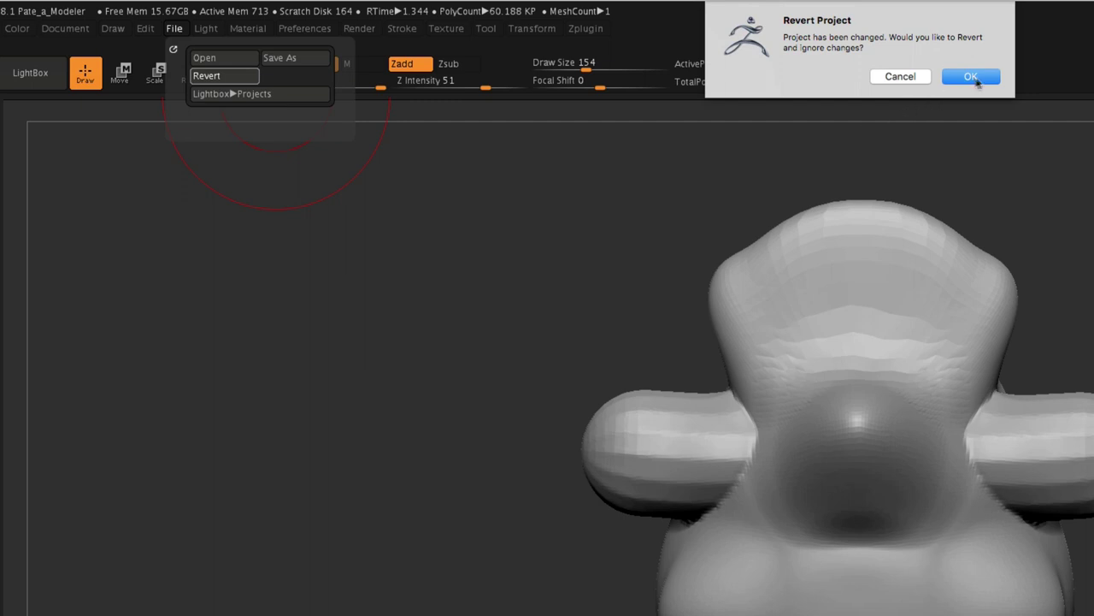
click(971, 77)
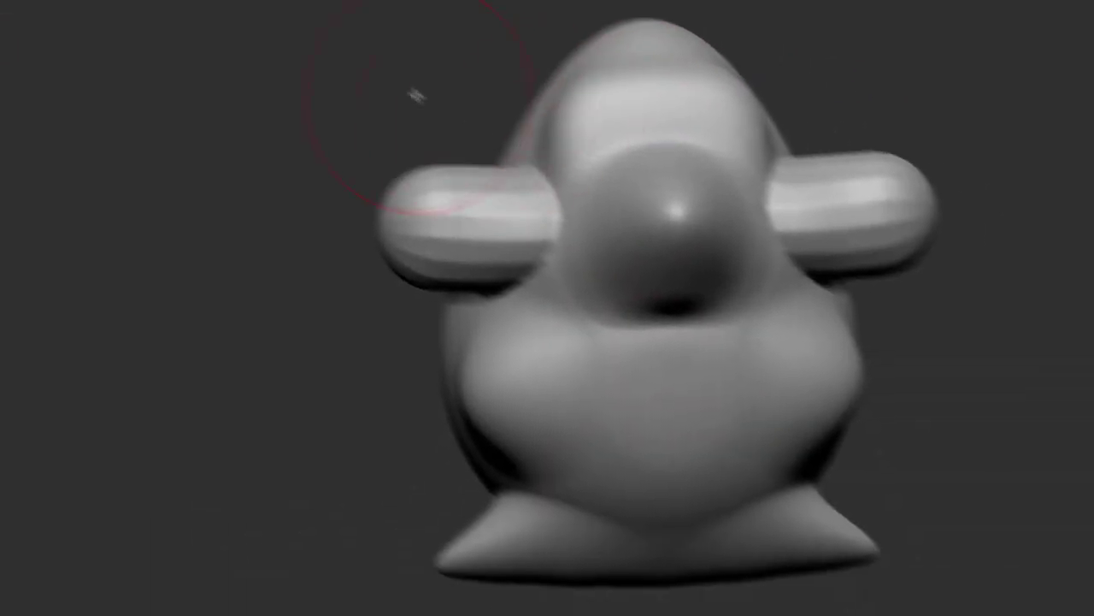
mouse_move(329, 71)
mouse_down()
mouse_move(291, 77)
mouse_move(342, 81)
mouse_up()
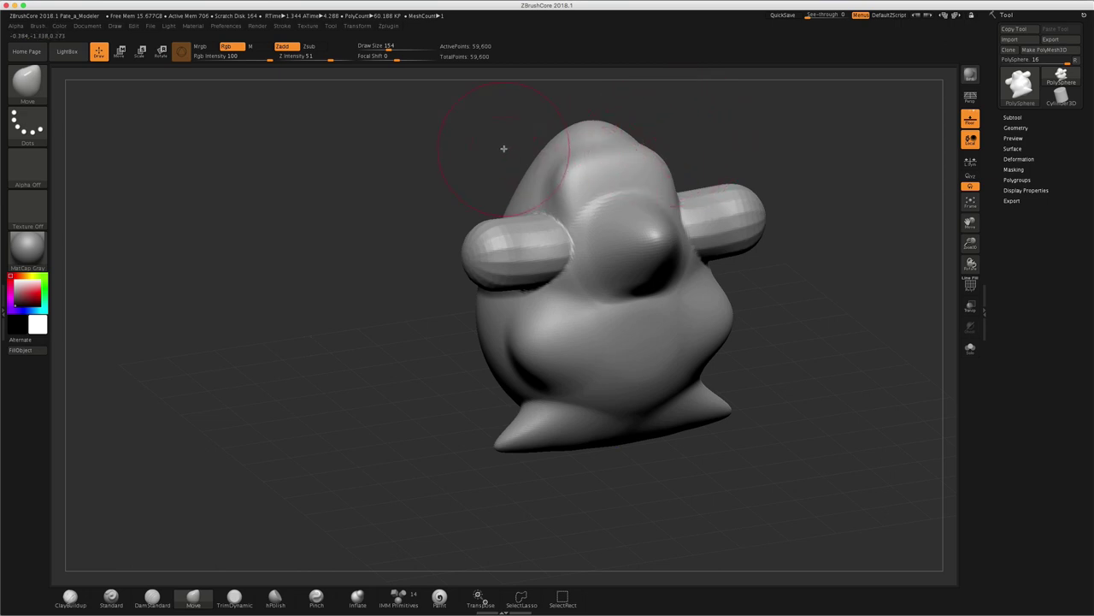
drag(464, 150, 441, 154)
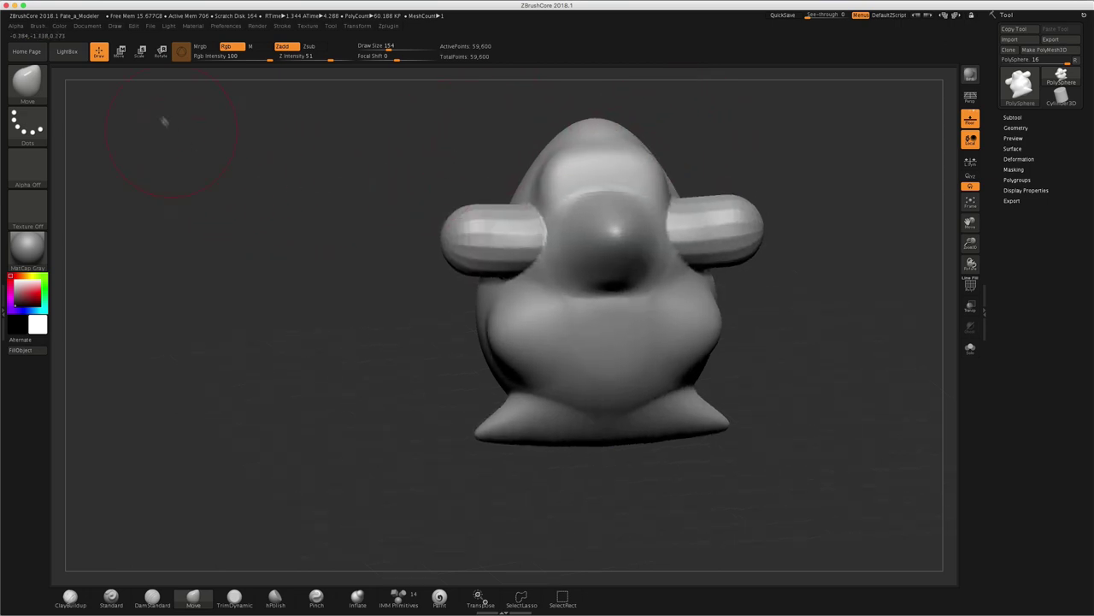
click(72, 54)
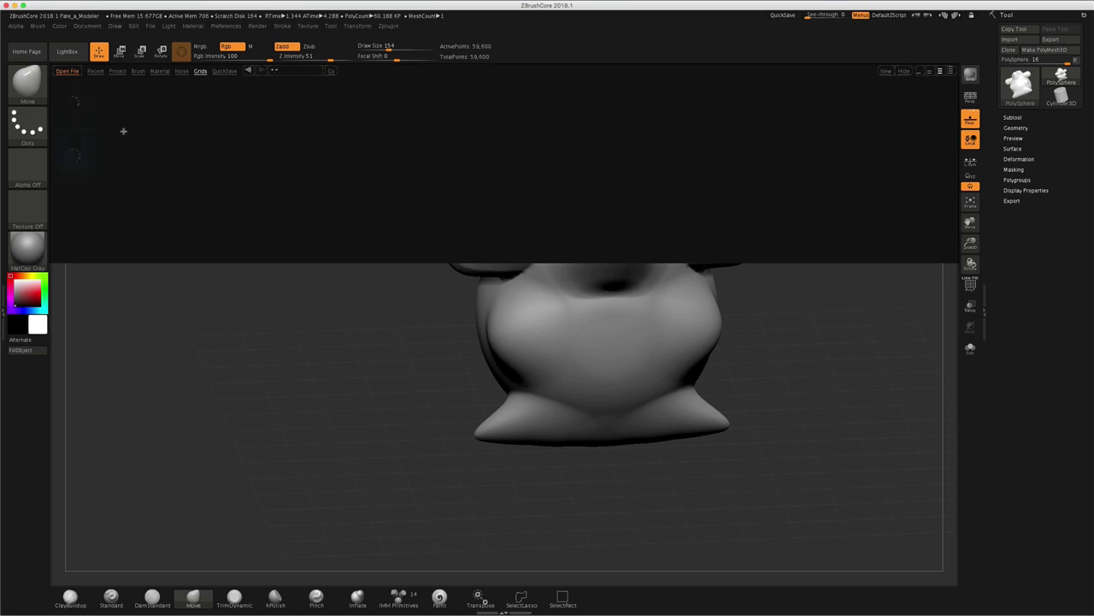
click(95, 72)
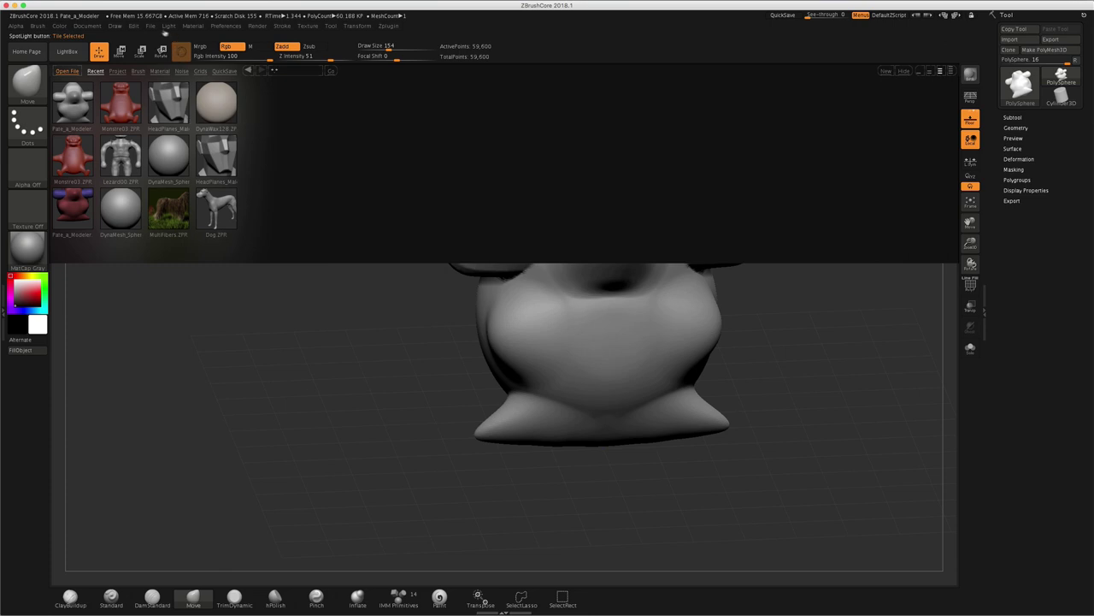
click(69, 52)
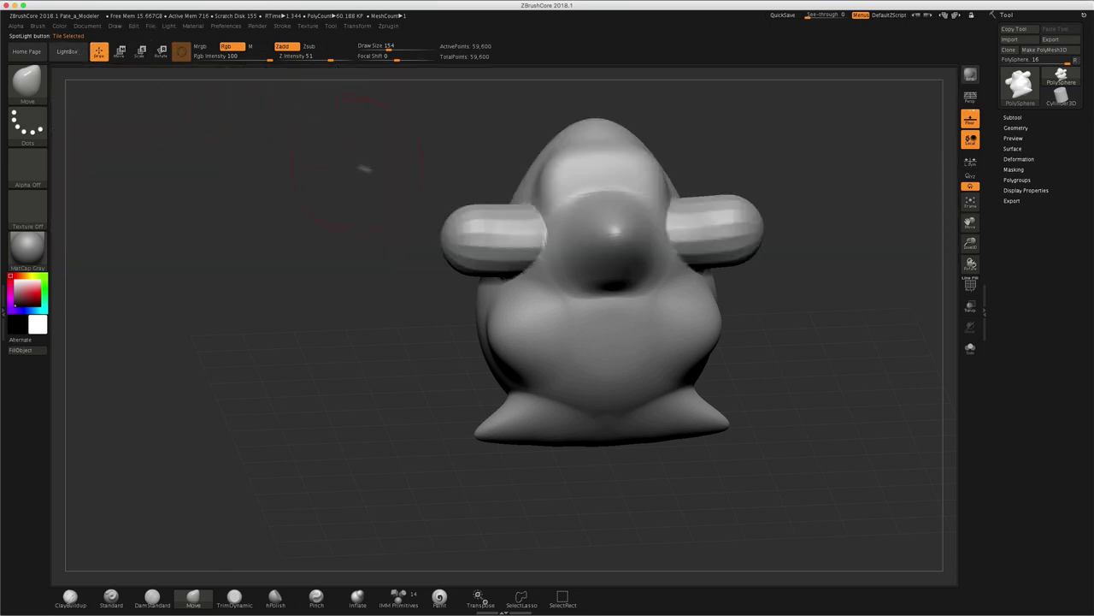
mouse_move(447, 125)
mouse_down()
mouse_move(427, 134)
mouse_move(446, 137)
mouse_up()
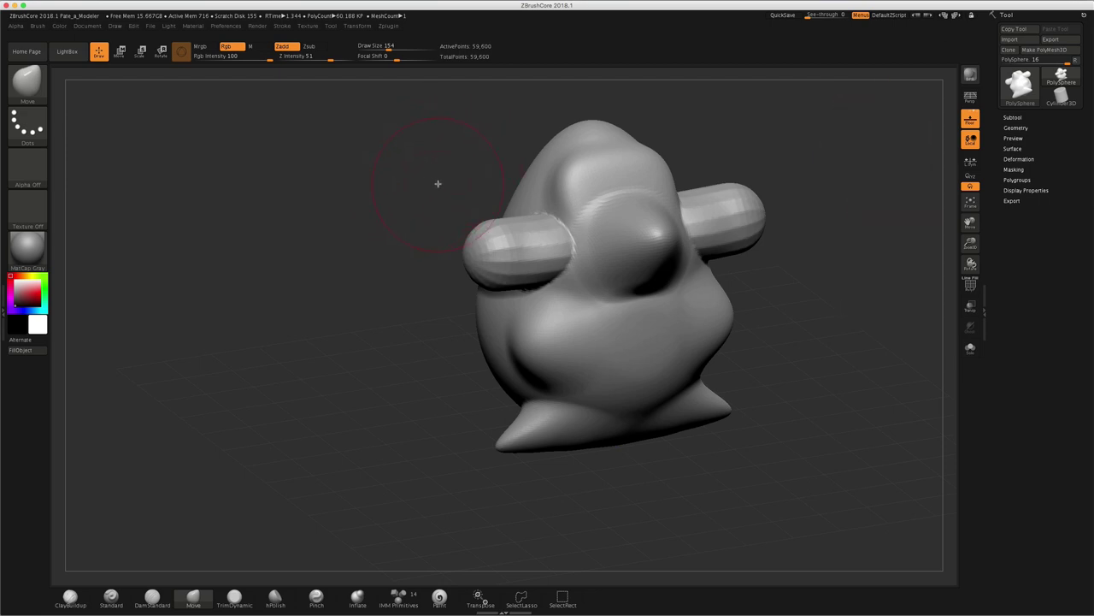
drag(438, 183, 364, 193)
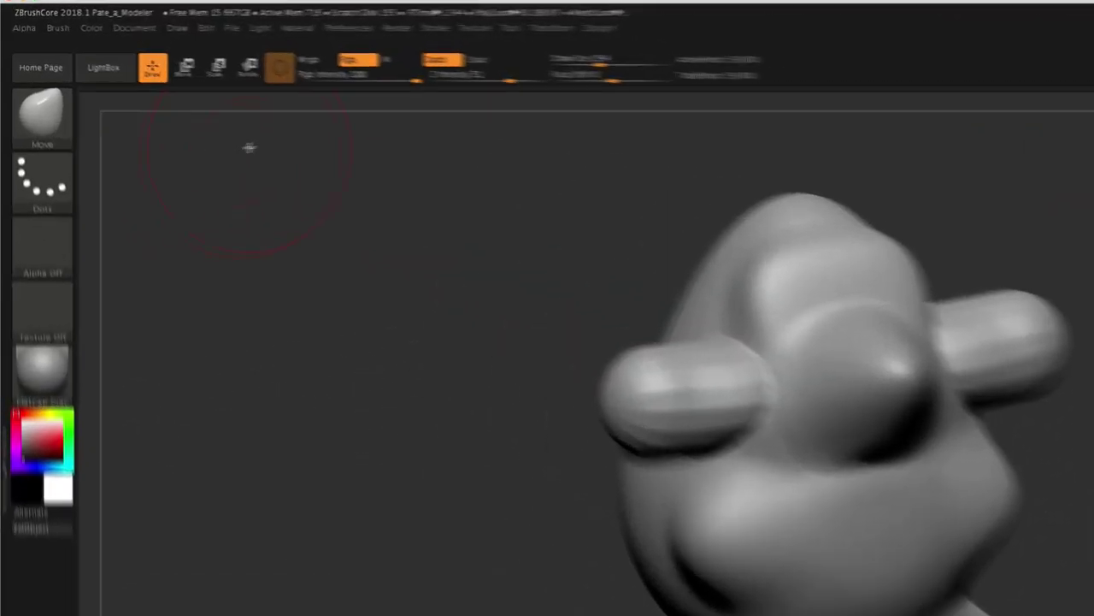
Export the model through 3D Print Hub as the Wavefront OBJ file PolySphere.obj.
click(282, 30)
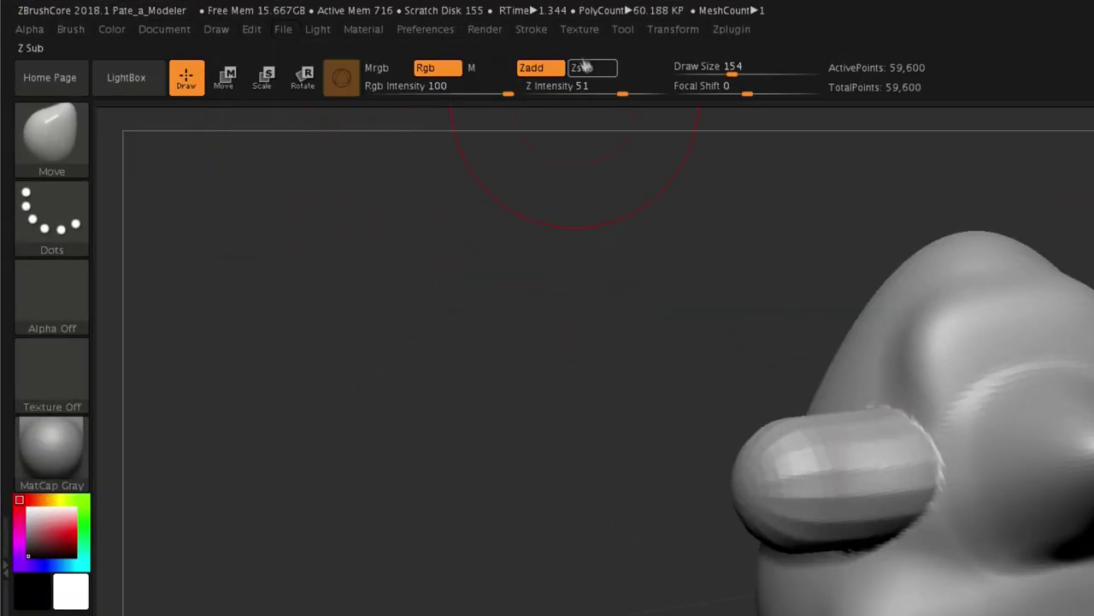
click(723, 31)
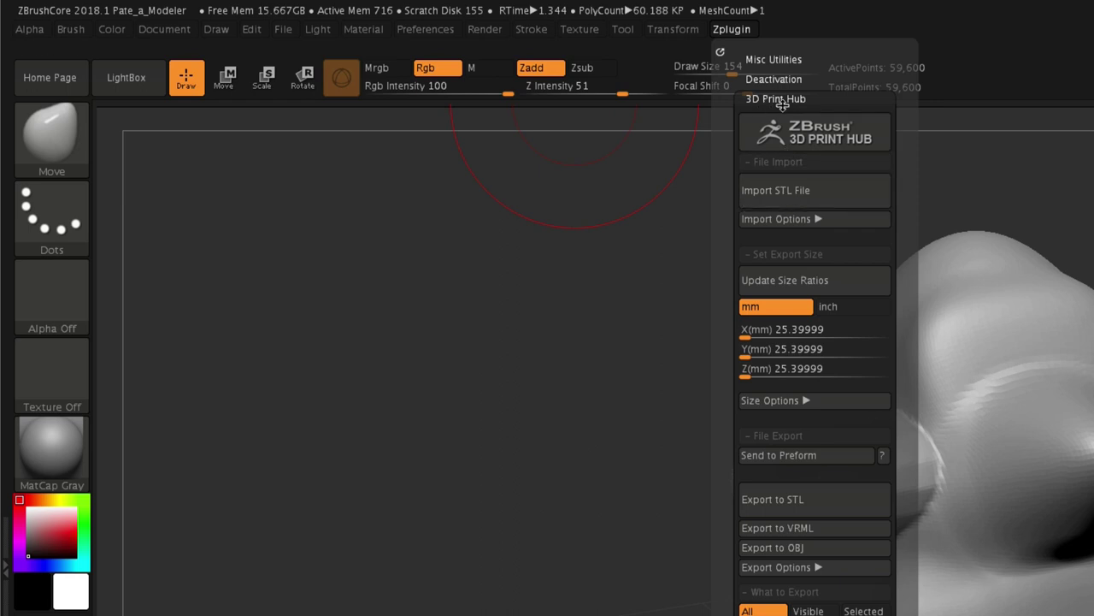
click(784, 547)
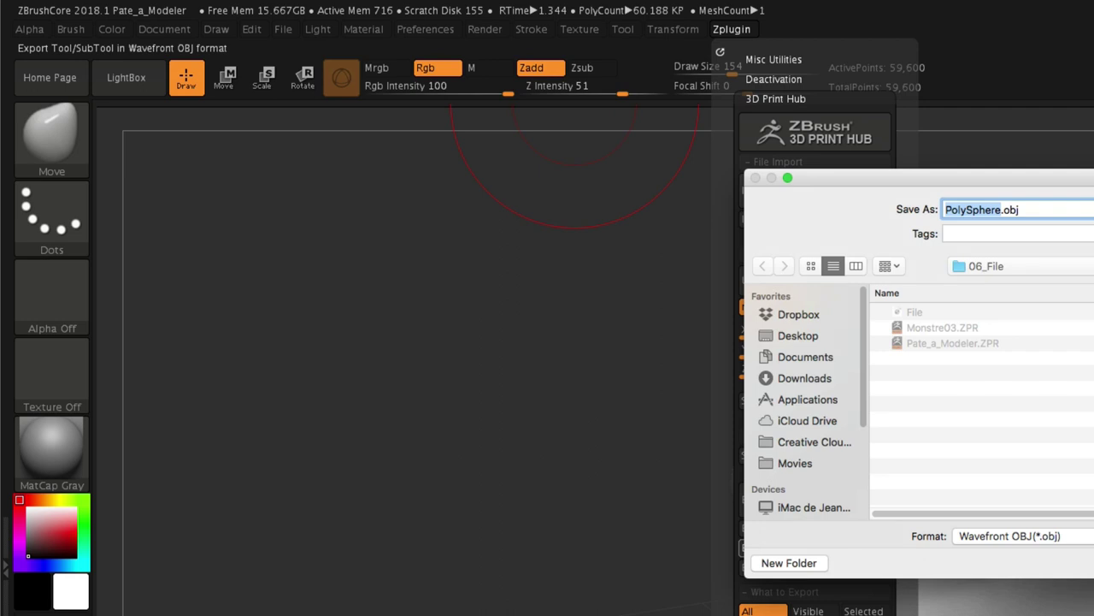
key(Return)
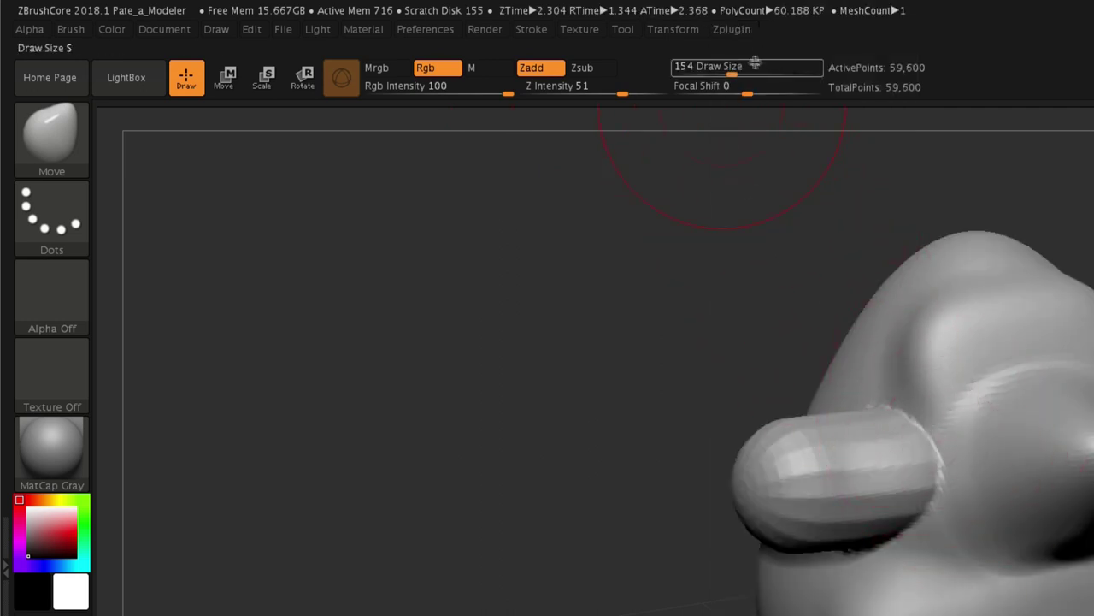
click(734, 30)
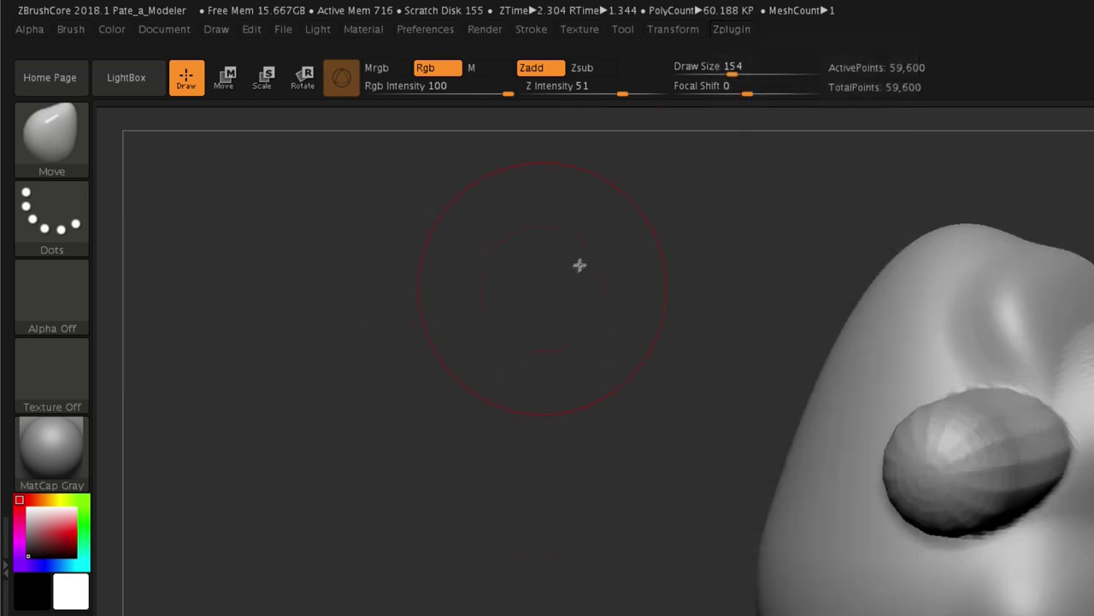
From a front view, pull one arm upward with the Move brush so its top is taller and rounder.
click(282, 32)
mouse_move(640, 341)
mouse_down()
mouse_move(582, 318)
mouse_move(904, 366)
mouse_up()
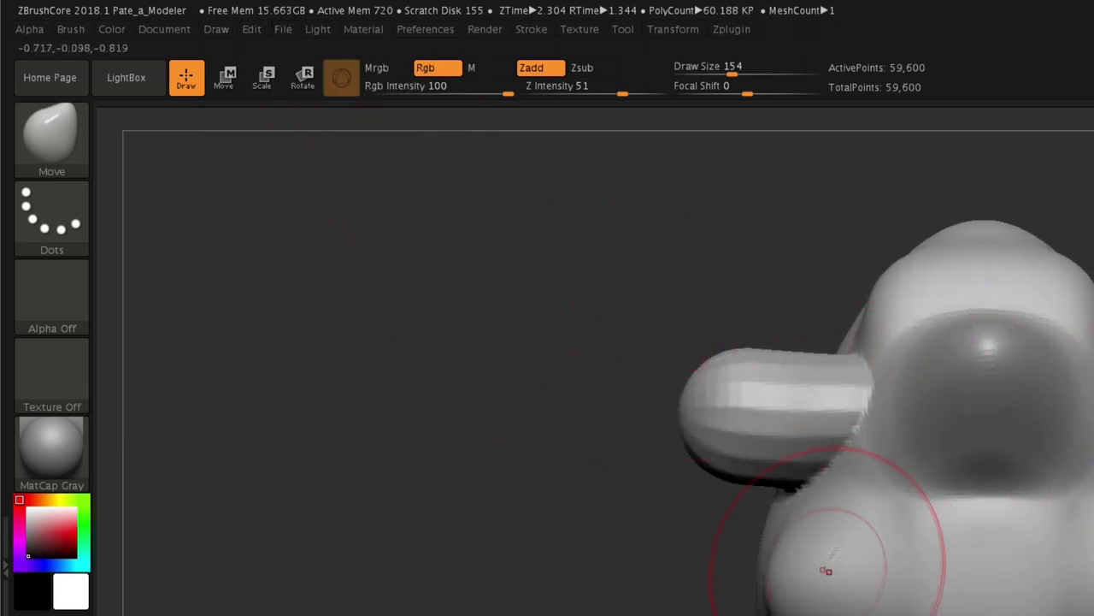
mouse_move(769, 410)
mouse_down()
mouse_move(765, 376)
mouse_move(694, 395)
mouse_up()
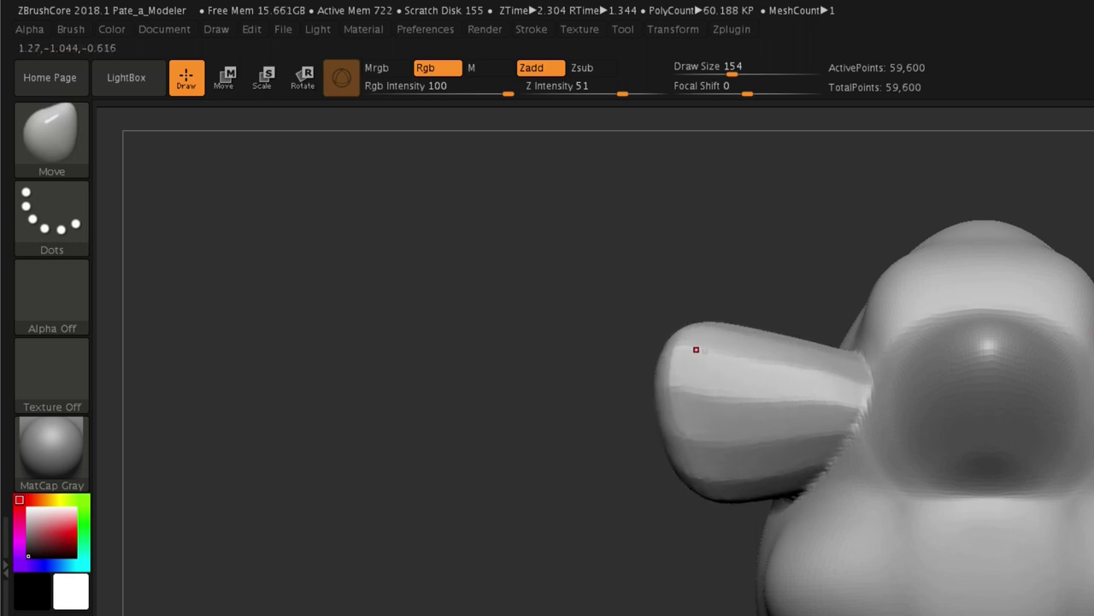
drag(696, 349, 761, 304)
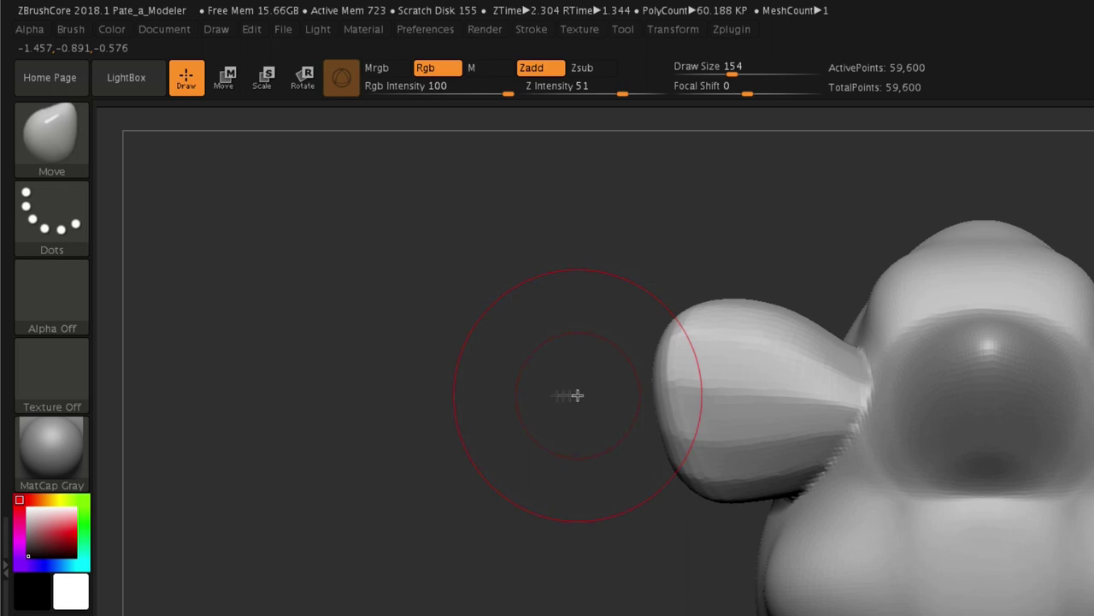
drag(570, 396, 507, 352)
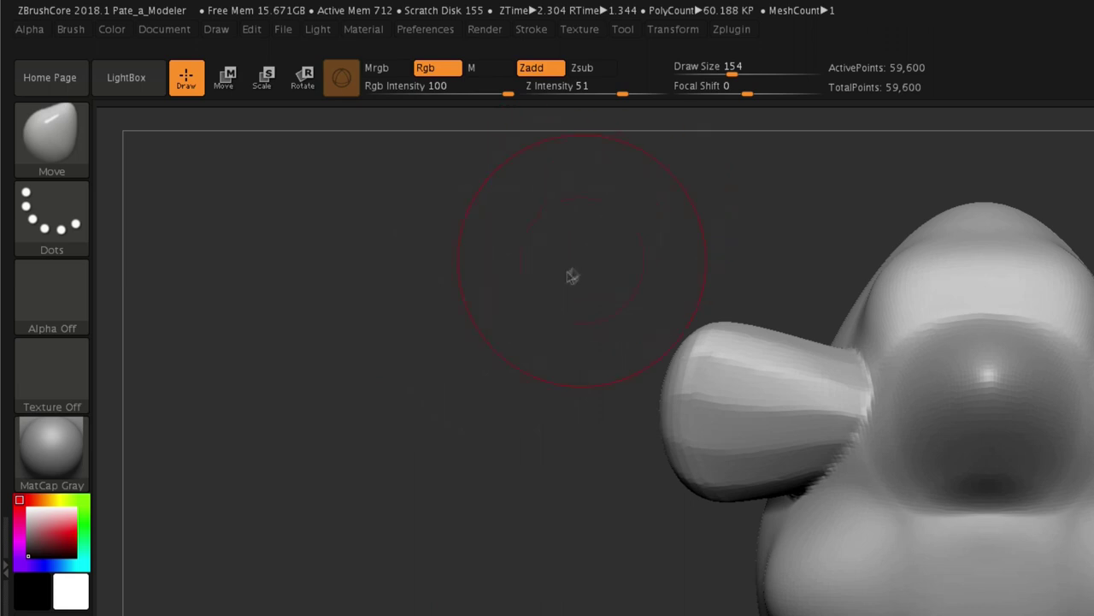
Open LightBox on the Recent tab, listing Pate_a_Modeler, Monstre03.ZPR and Dog.ZPR.
click(141, 86)
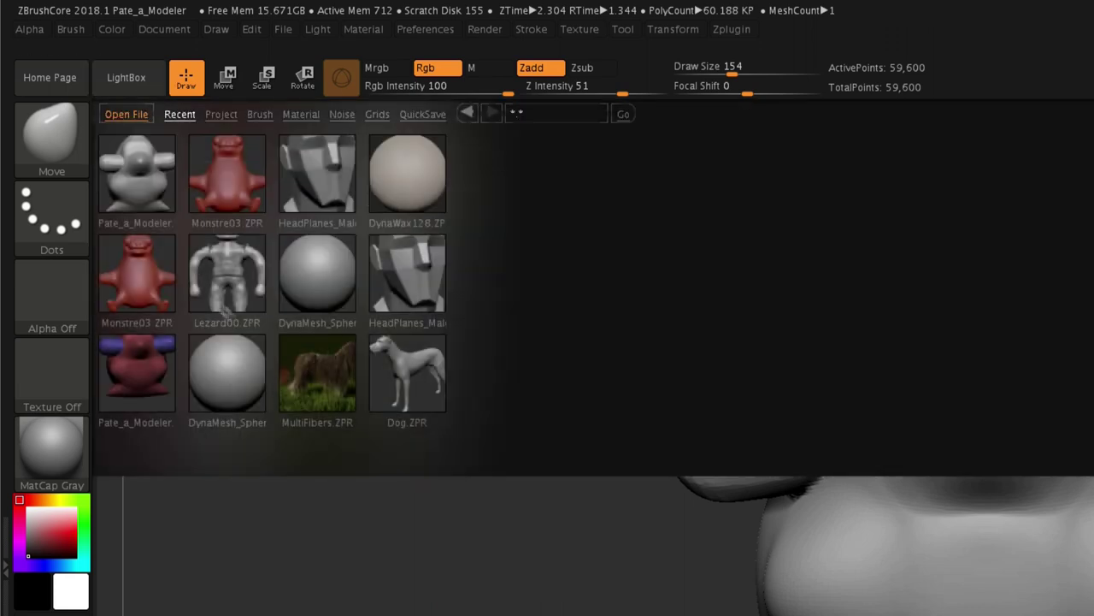